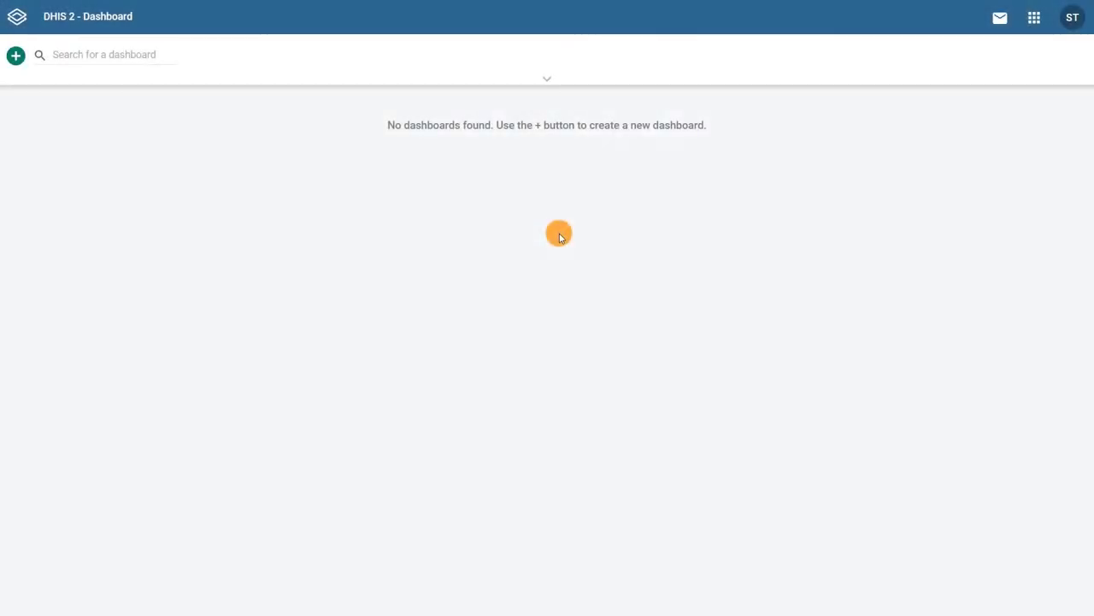
# - Open the Maintenance app's data set list, which currently holds no data sets
pyautogui.click(1034, 17)
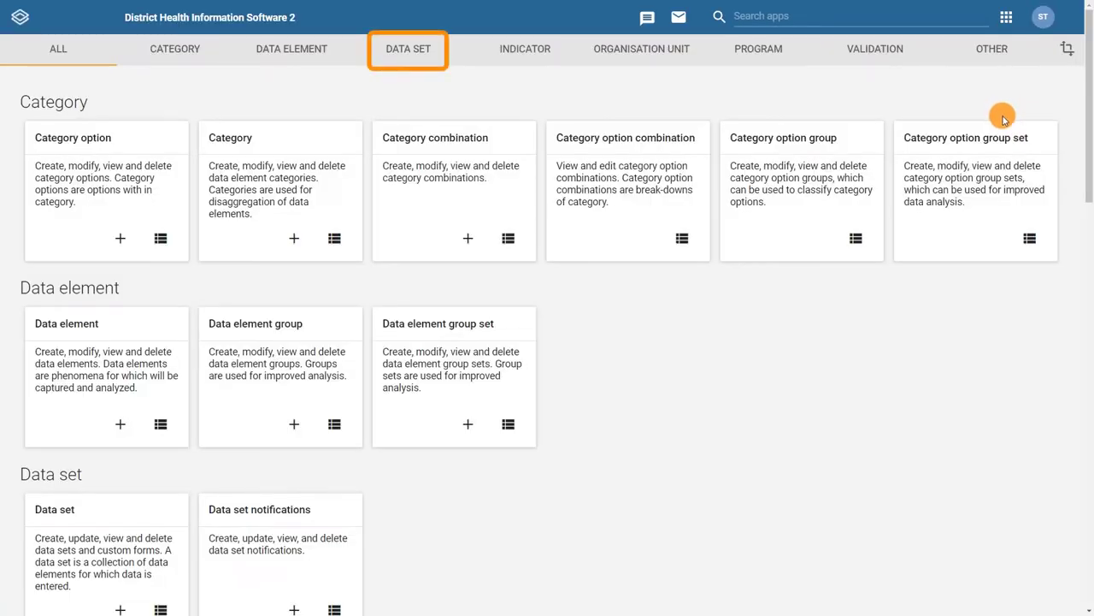
pyautogui.click(411, 55)
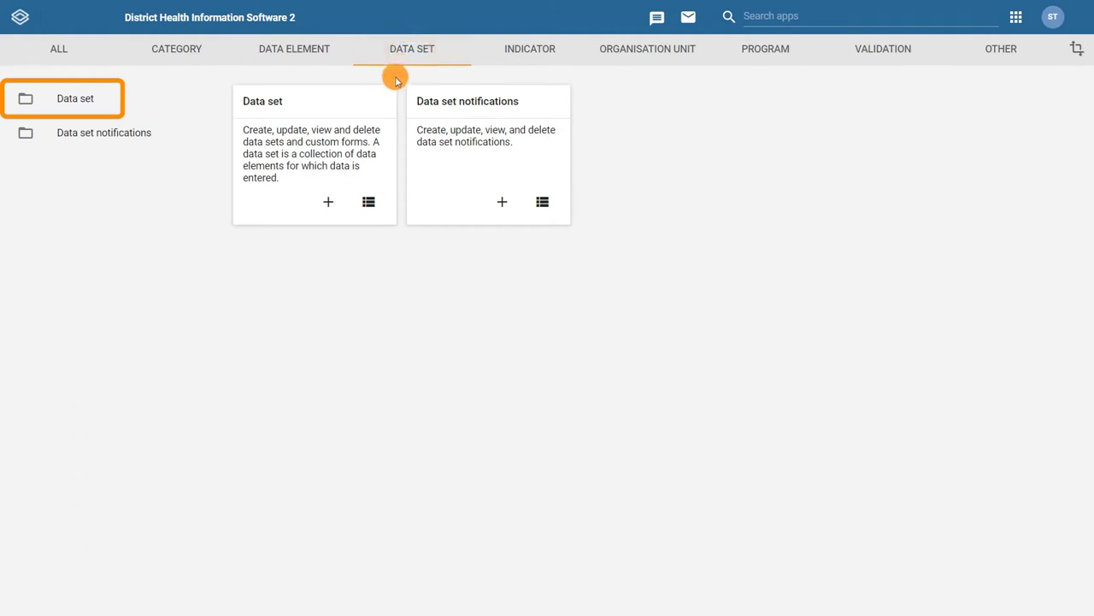
pyautogui.click(109, 107)
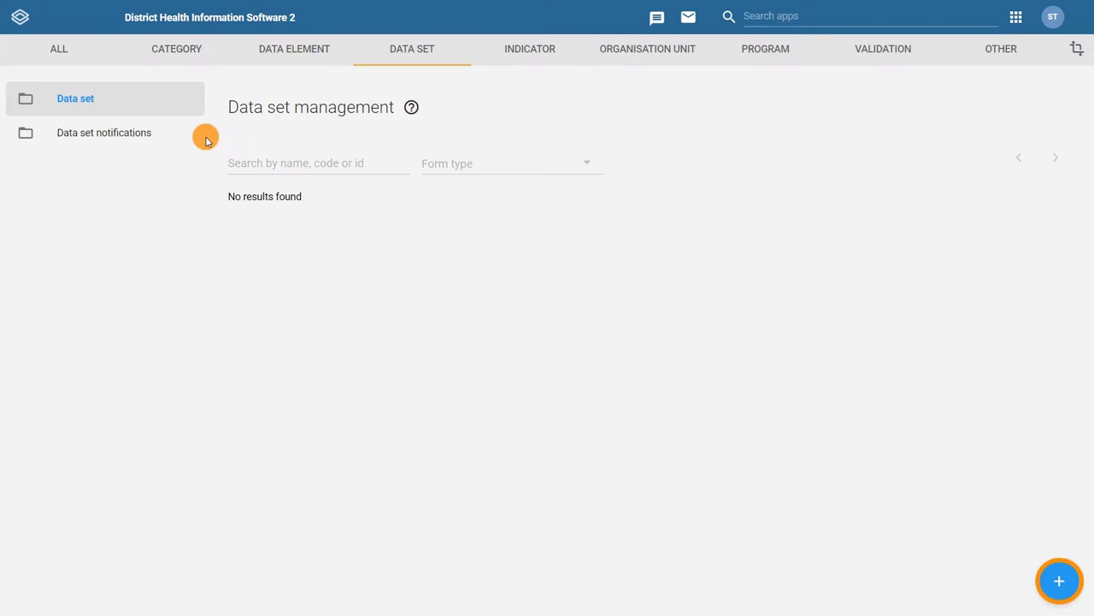
# - Start a new data set form and place the cursor in its Name field
pyautogui.click(1061, 574)
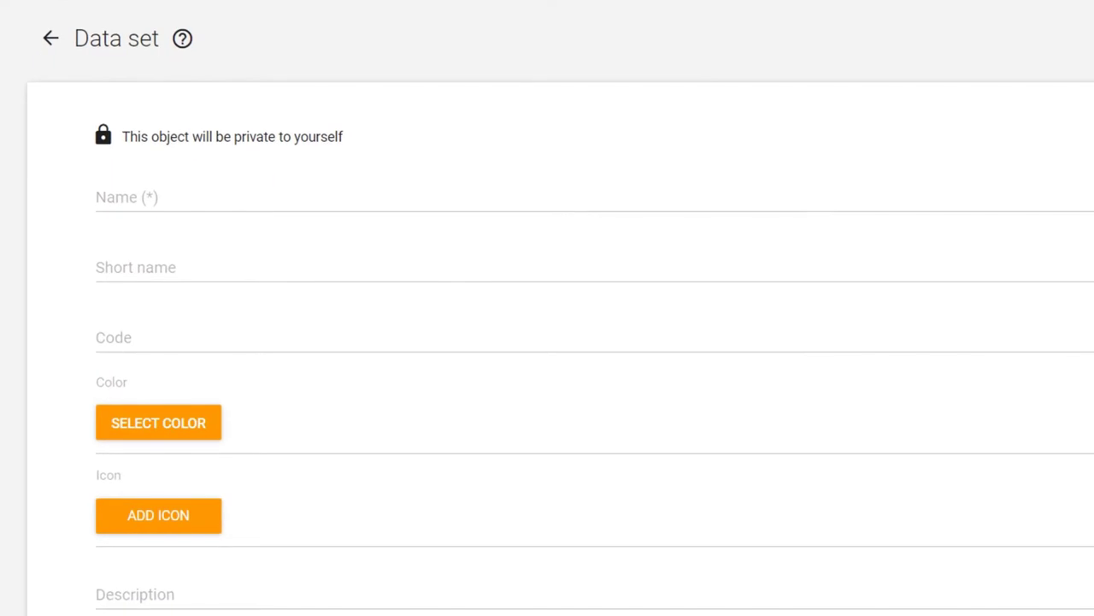
pyautogui.click(151, 193)
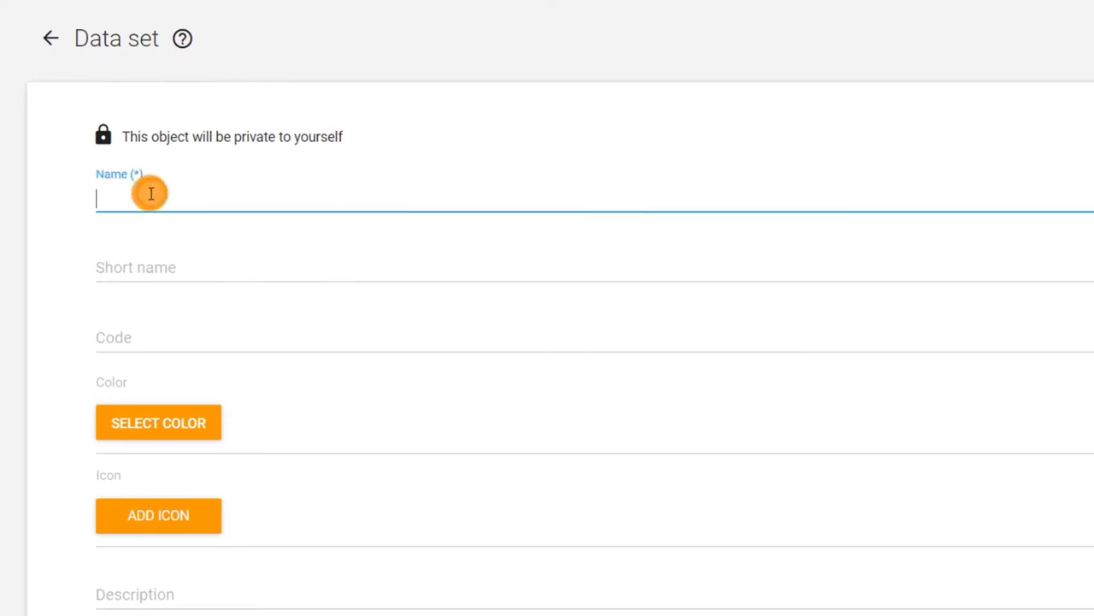
# - Name the data set RMNCAH and choose Monthly as its period type
pyautogui.write('RMNCAH')
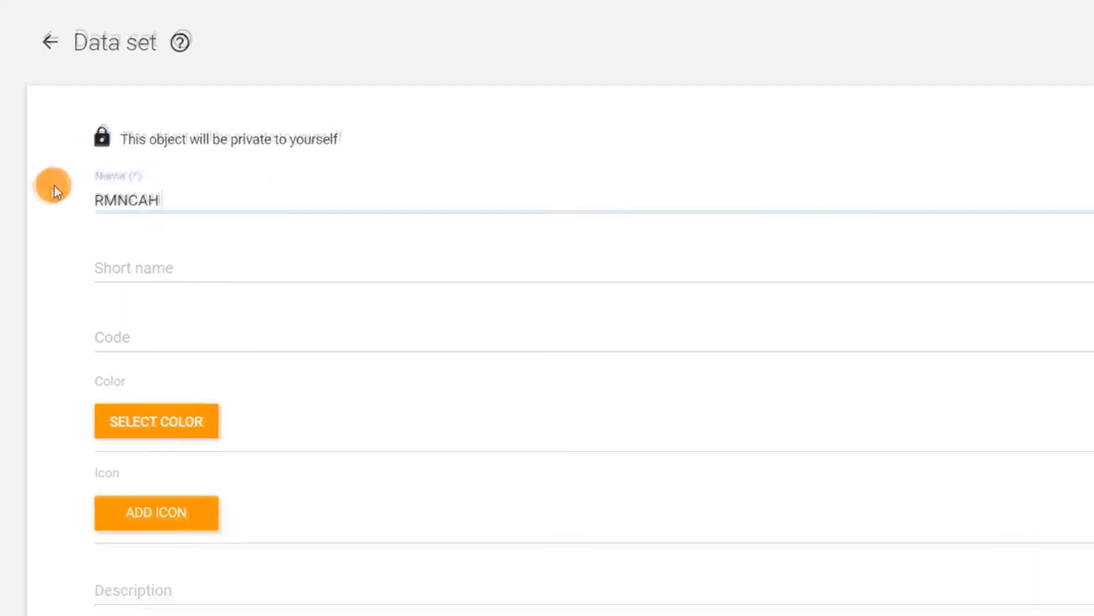
pyautogui.scroll(-2, 39, 216)
pyautogui.scroll(-3, 39, 218)
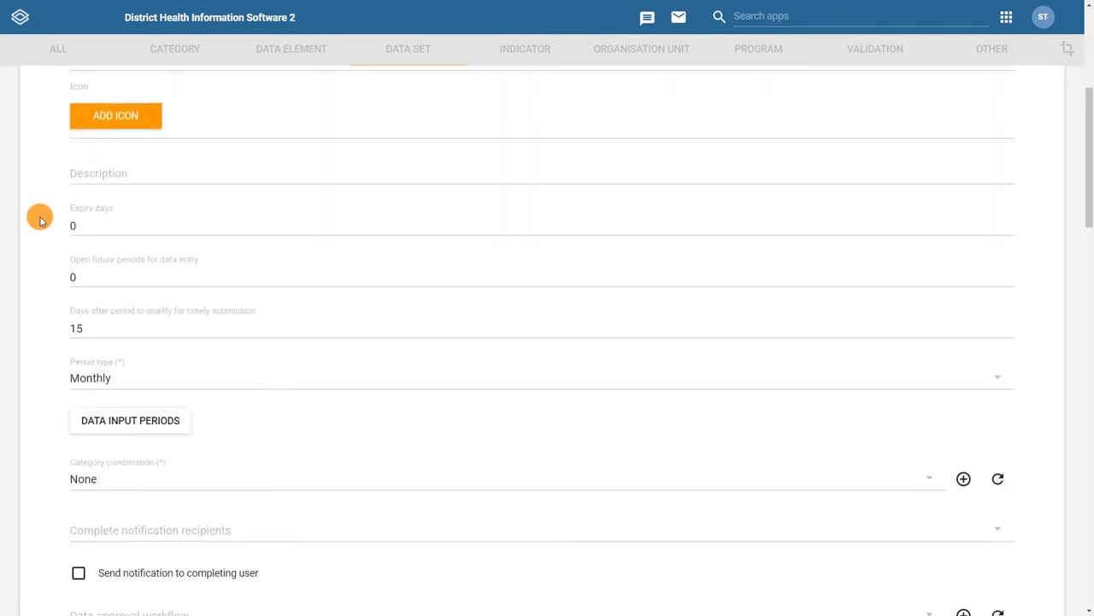
pyautogui.scroll(-2, 39, 218)
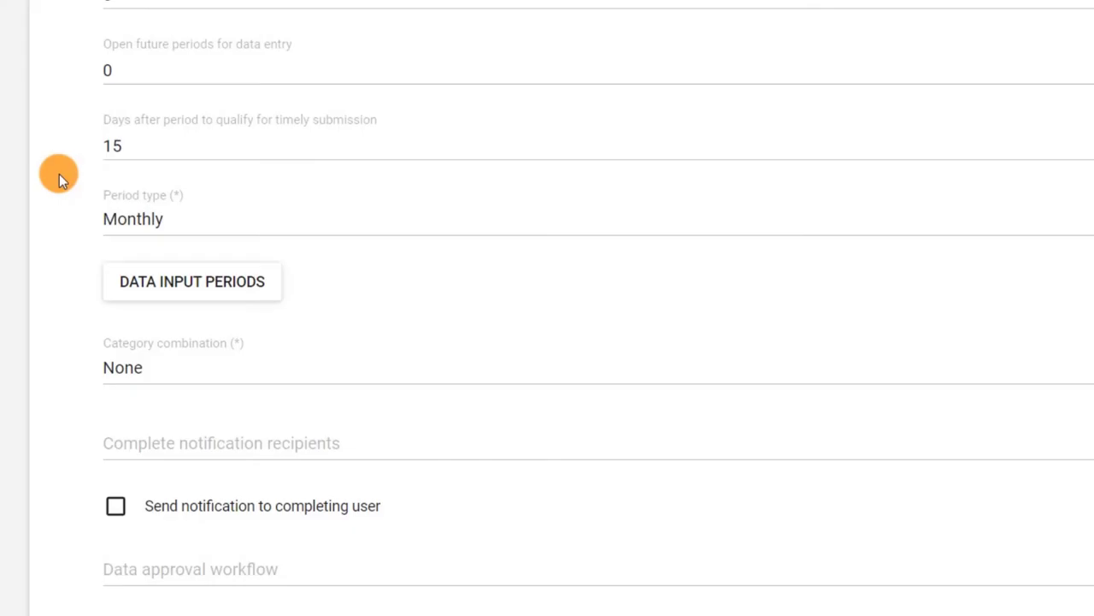
pyautogui.click(246, 217)
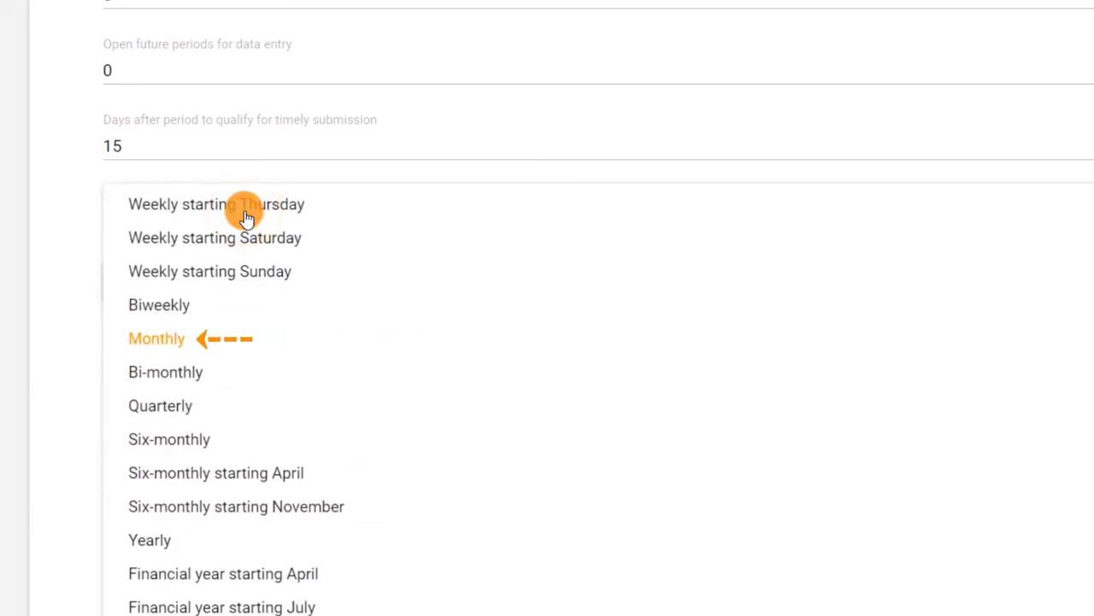
pyautogui.click(191, 337)
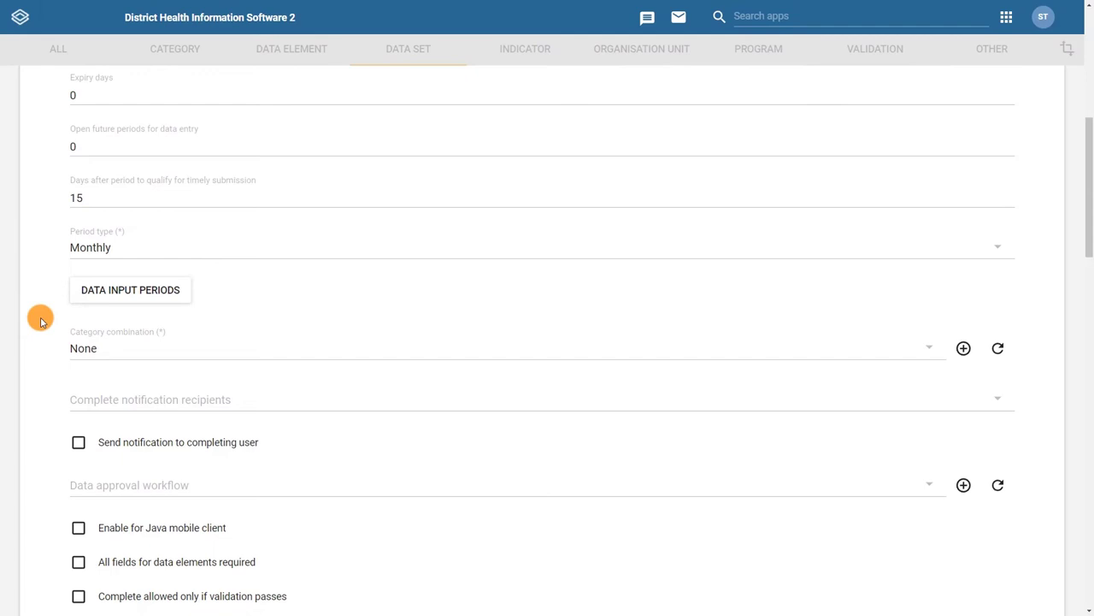
# - Assign all six data elements, ANC 1st visit through Delivery in facility c-section
pyautogui.scroll(-1, 40, 321)
pyautogui.scroll(-3, 40, 320)
pyautogui.scroll(-2, 40, 320)
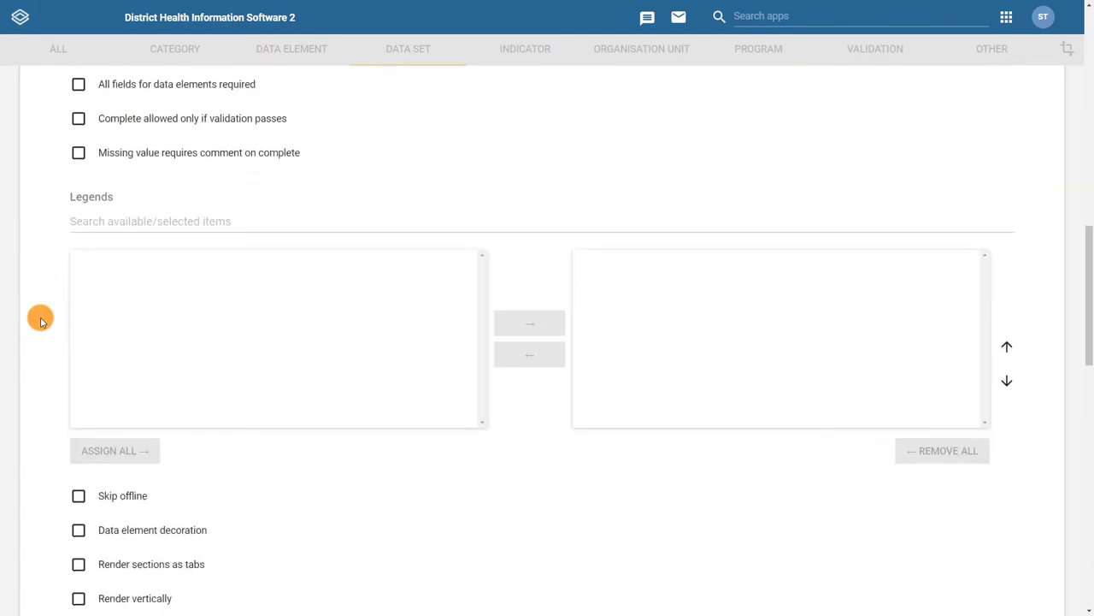
pyautogui.scroll(-1, 41, 320)
pyautogui.scroll(-3, 40, 321)
pyautogui.scroll(-2, 40, 320)
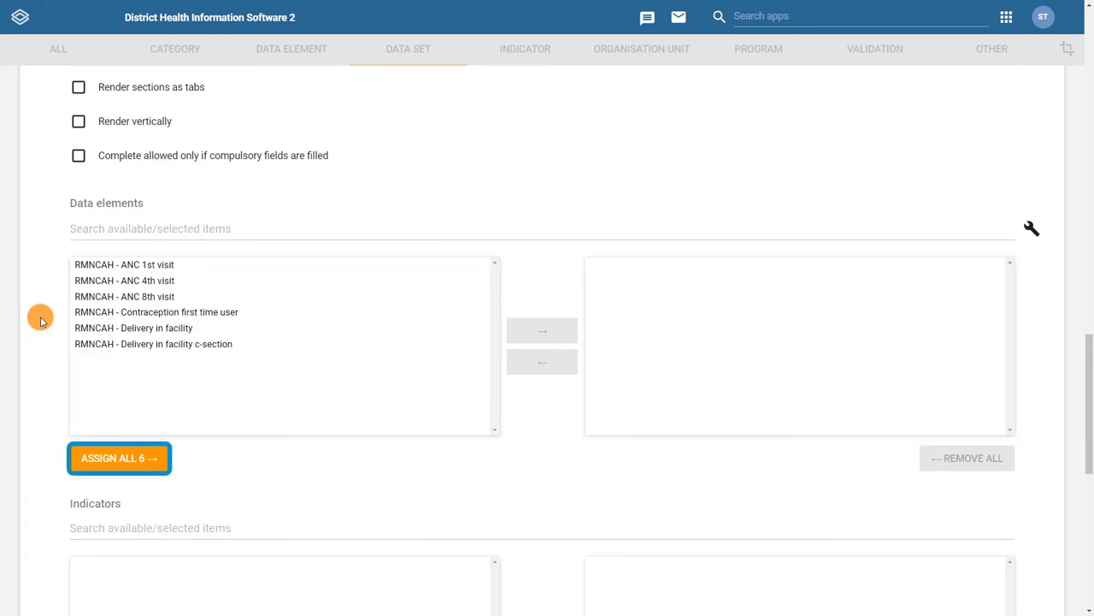
pyautogui.click(86, 453)
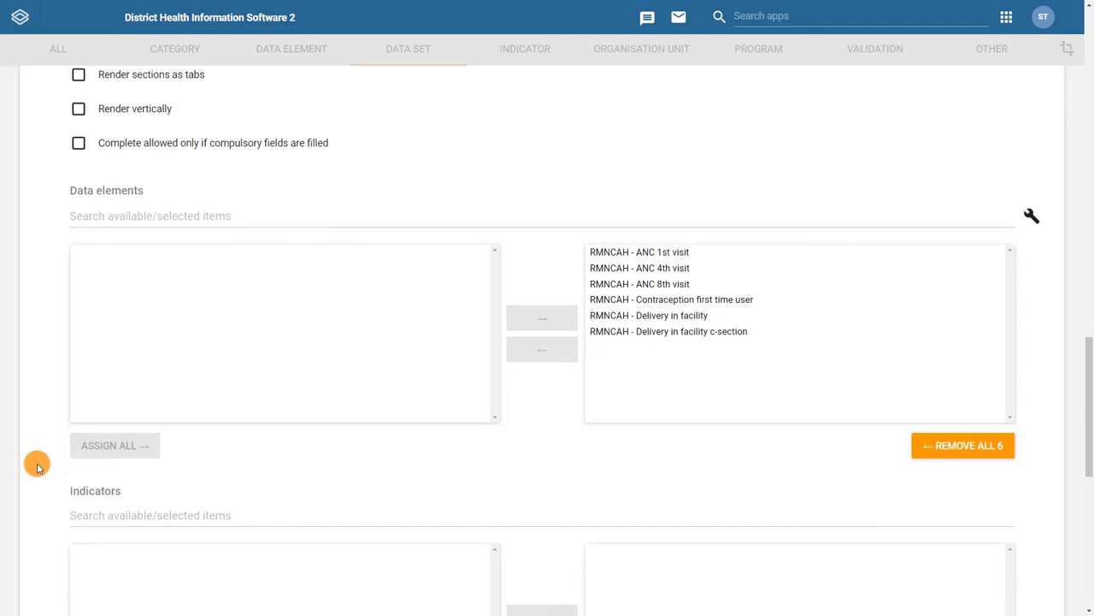
# - Tick Ostrich Health Center under Animal Region > Bird District in the organisation unit tree
pyautogui.scroll(-3, 36, 466)
pyautogui.scroll(-3, 37, 466)
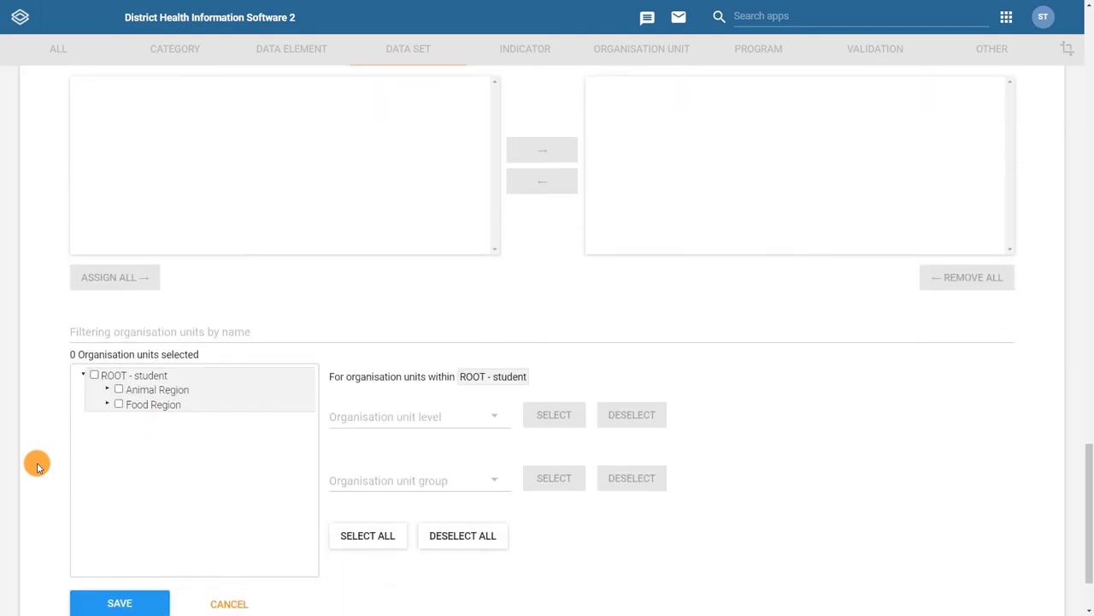
pyautogui.scroll(-2, 36, 466)
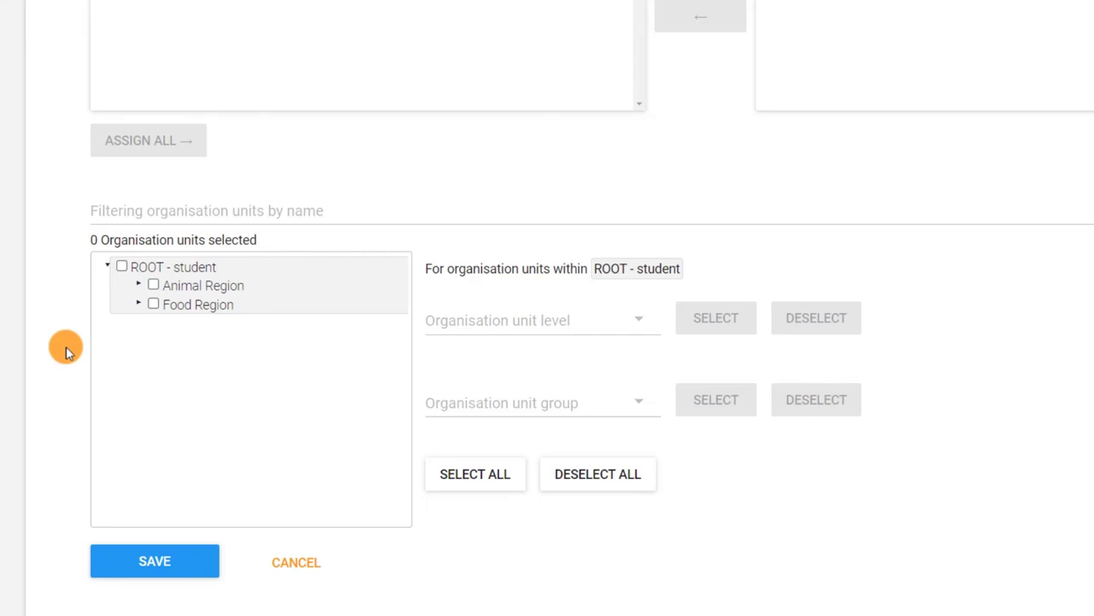
pyautogui.click(139, 285)
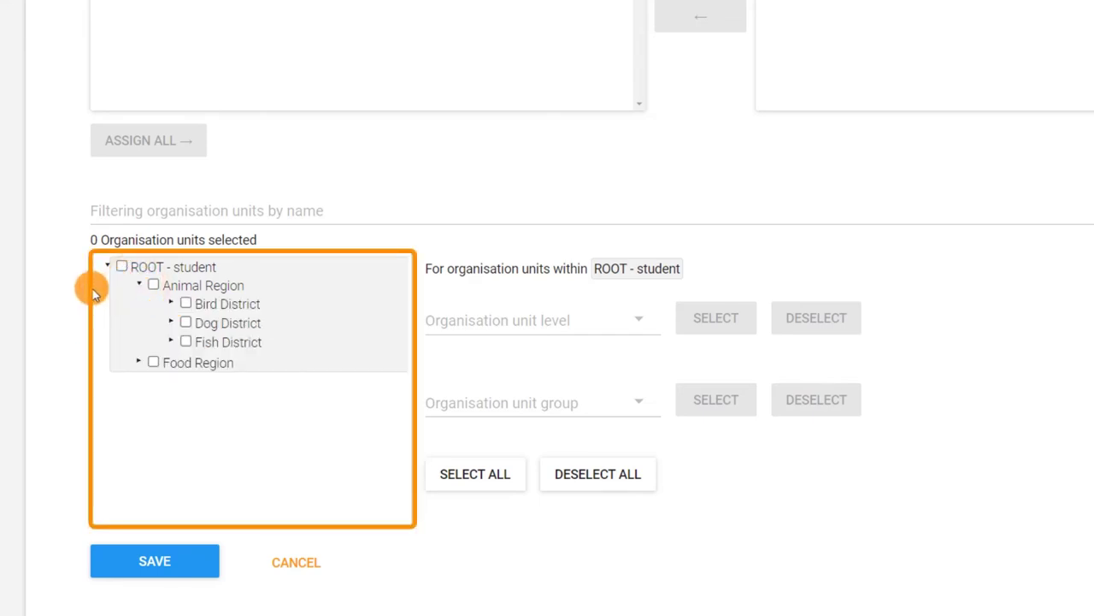
pyautogui.click(171, 303)
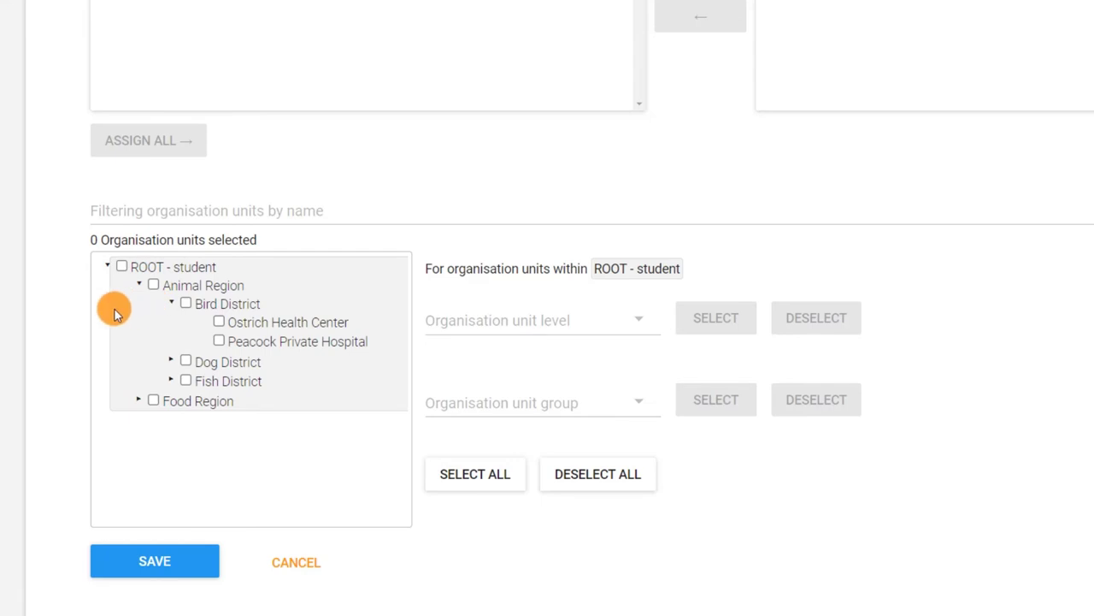
pyautogui.click(218, 322)
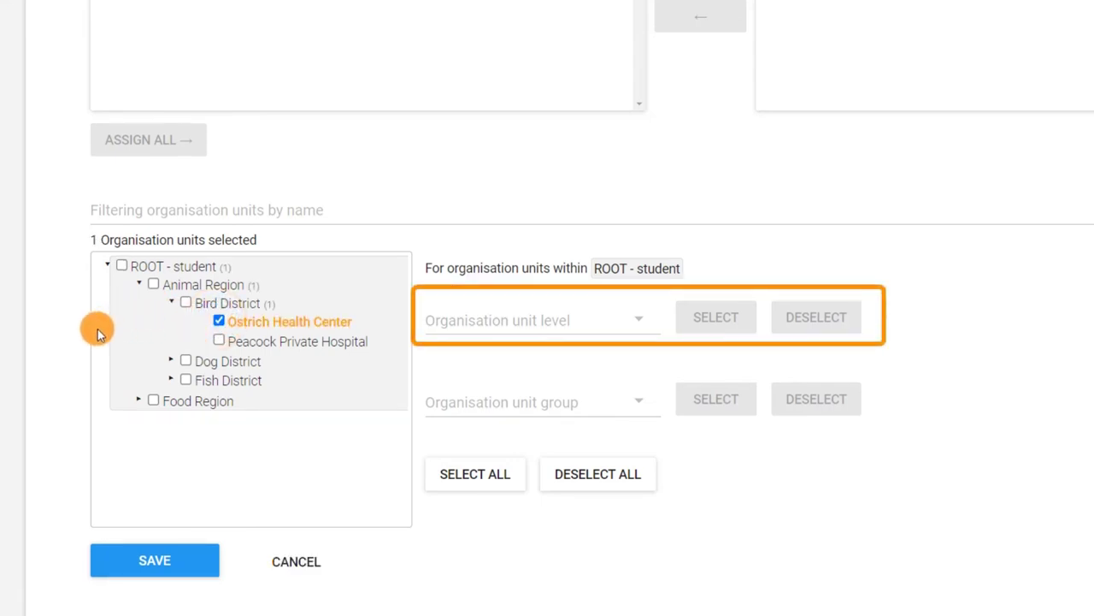
# - Select all organisation units at the Facility level, twelve in total
pyautogui.click(458, 323)
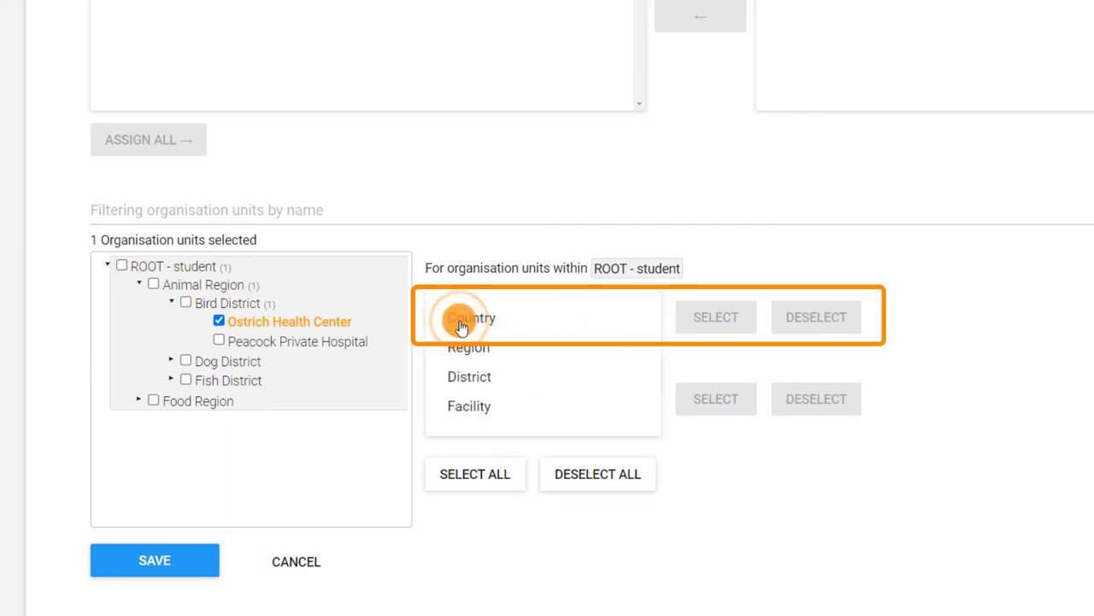
pyautogui.click(470, 410)
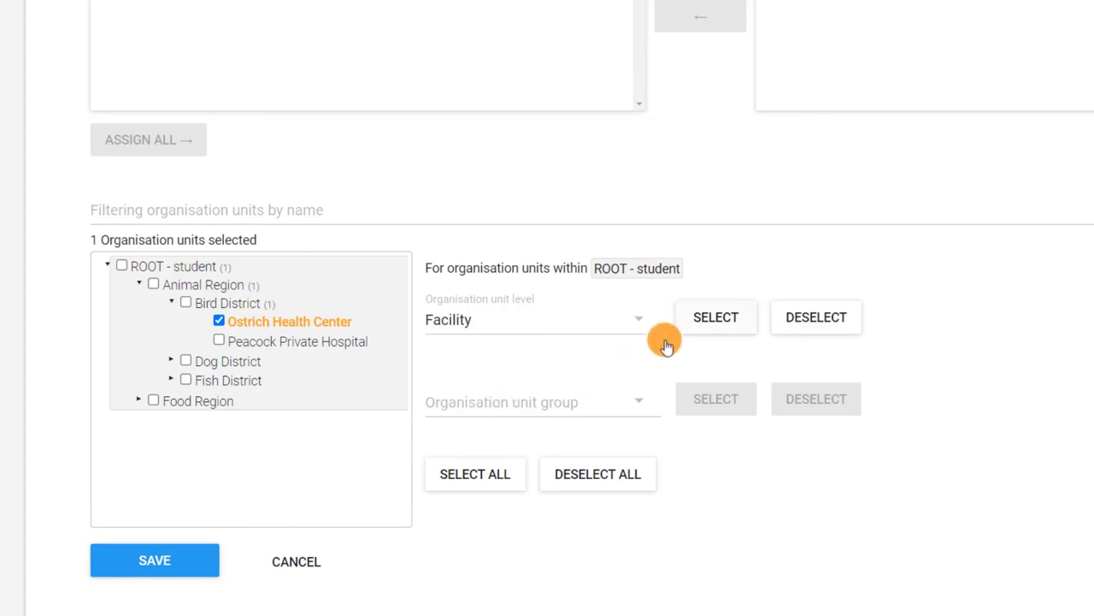
pyautogui.click(689, 329)
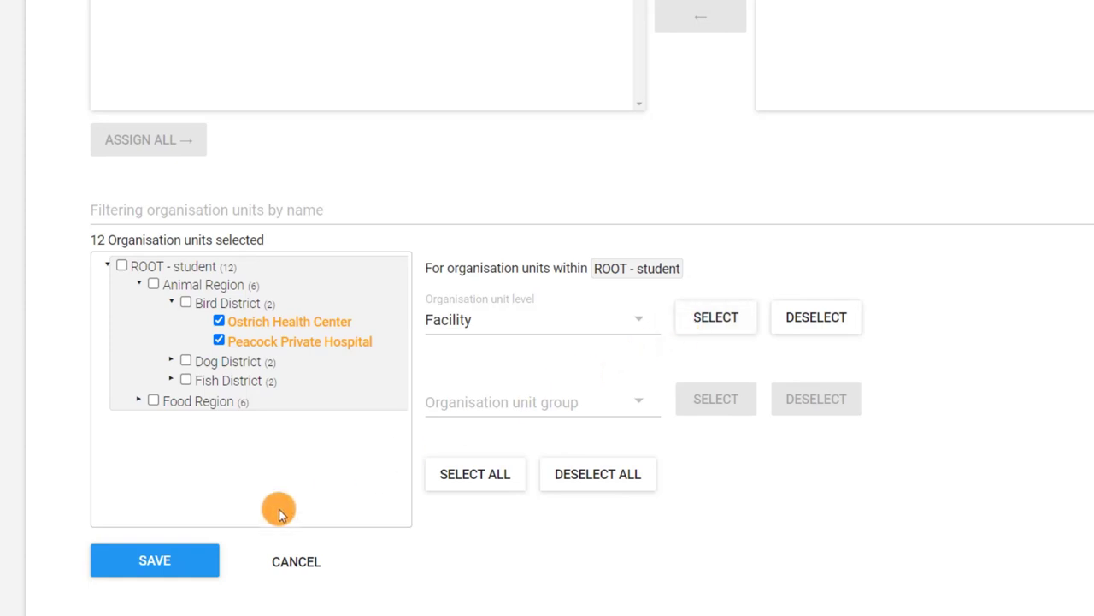
# - Save the RMNCAH data set with its twelve facility assignments
pyautogui.click(128, 571)
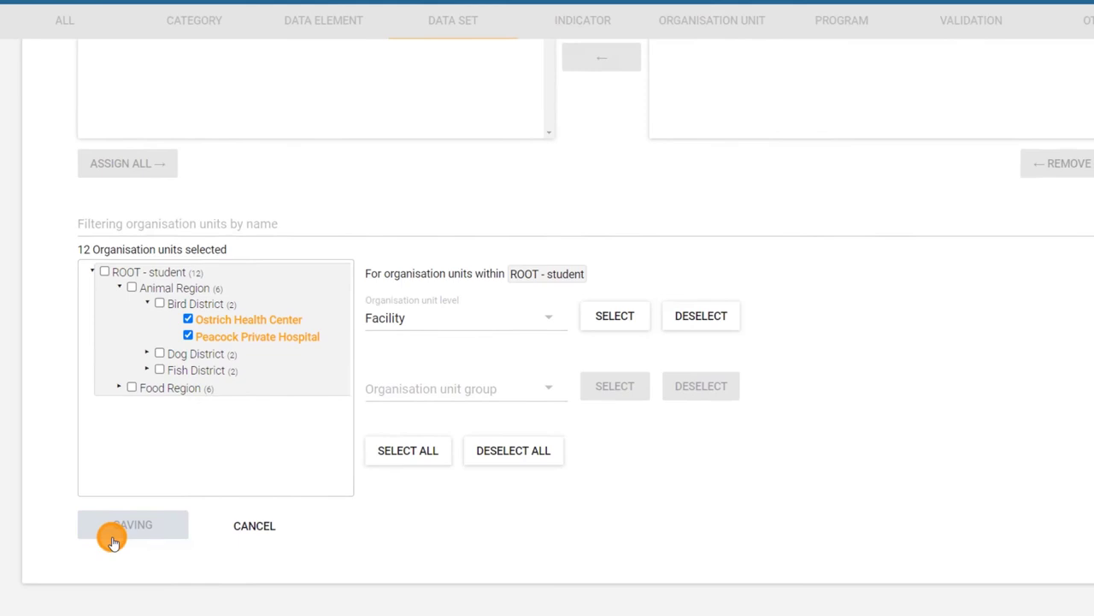